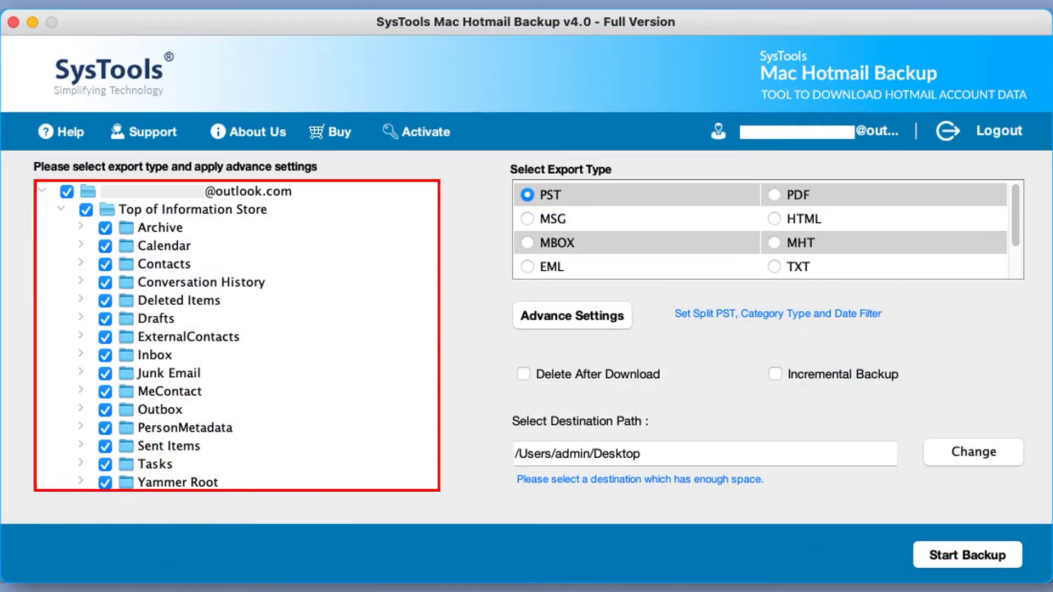
# Step: Exclude the Yammer Root, Outbox, Junk Email, Drafts and Deleted Items folders from the mailbox backup
pyautogui.click(177, 483)
pyautogui.click(106, 483)
pyautogui.click(160, 410)
pyautogui.click(105, 410)
pyautogui.click(106, 373)
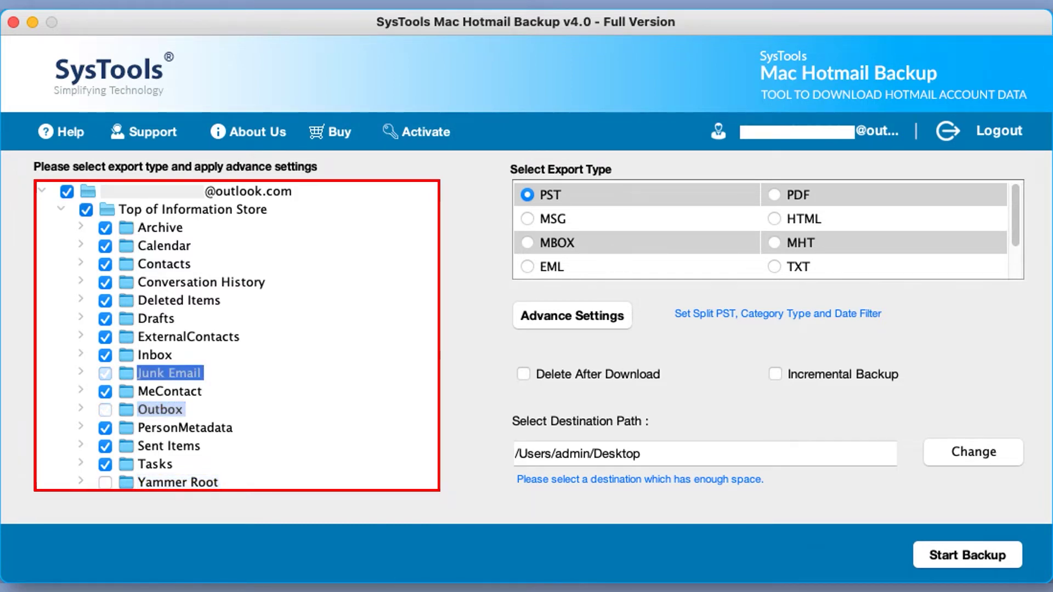
pyautogui.click(105, 318)
pyautogui.click(106, 300)
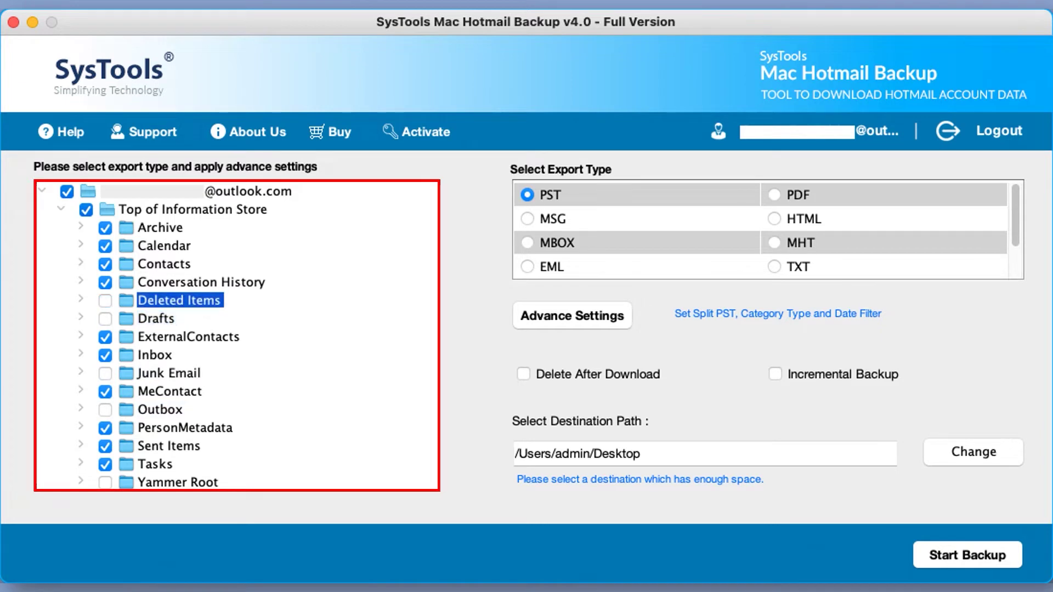
pyautogui.click(193, 210)
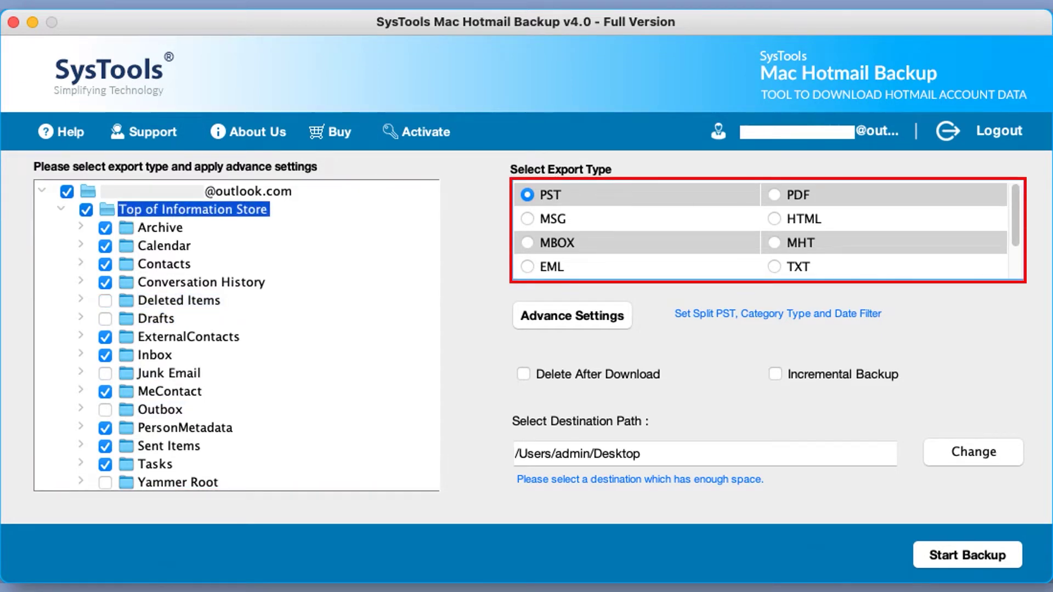
# Step: Keep PST as the export type, with the Mails, Calendars and Contacts categories included in the advance settings
pyautogui.scroll(-2, 765, 230)
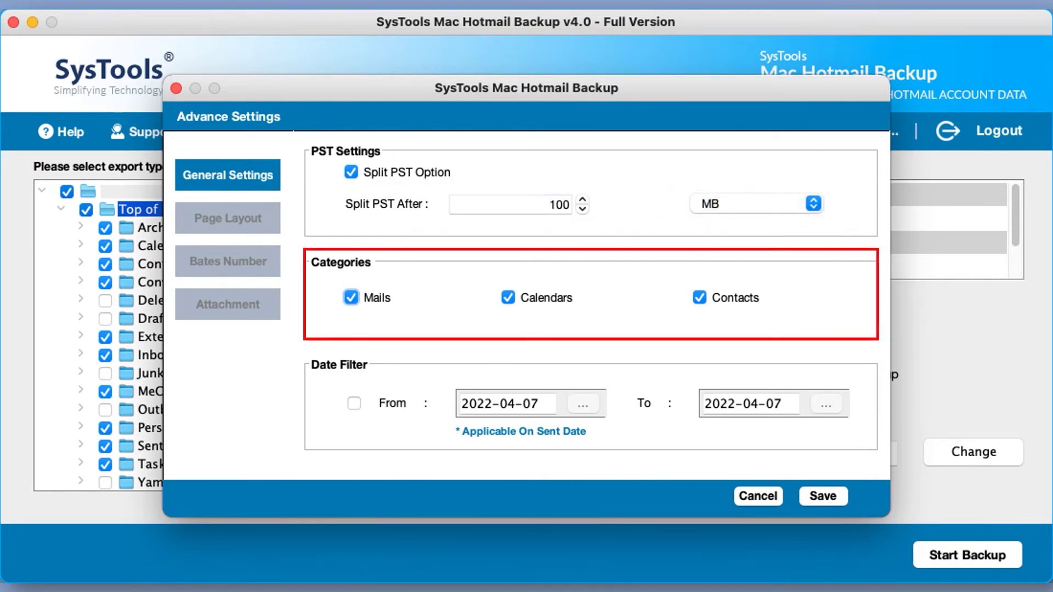
pyautogui.press('Tab')
pyautogui.press('space')
pyautogui.press('space')
# Step: Enable the date filter with 2022-04-07 as both From and To date, and save the advance settings
pyautogui.click(354, 404)
pyautogui.press('space')
pyautogui.press('Tab')
pyautogui.press('space')
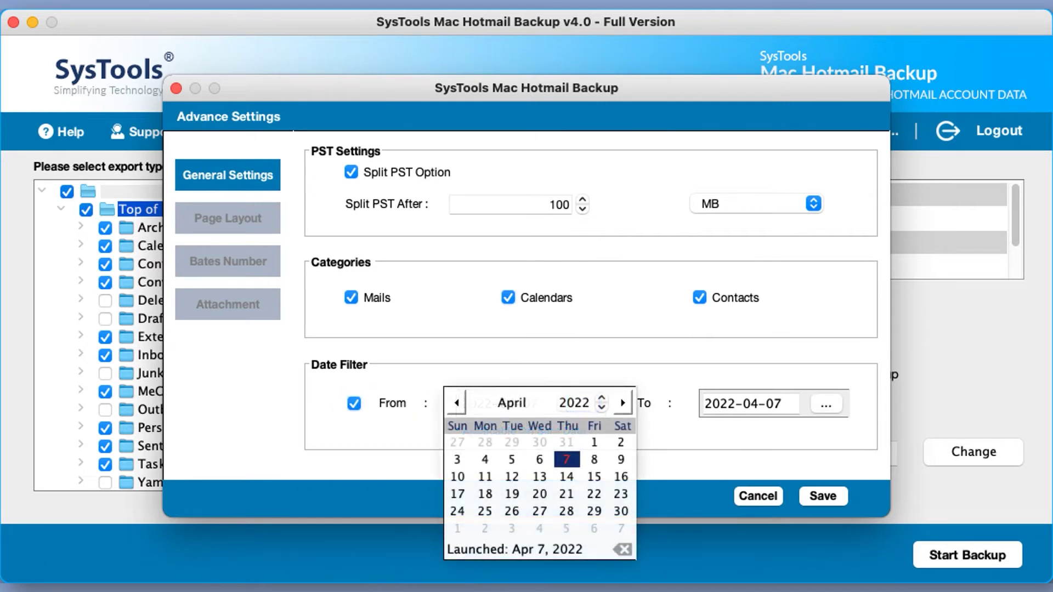
pyautogui.press('Tab')
pyautogui.press('space')
pyautogui.press('Escape')
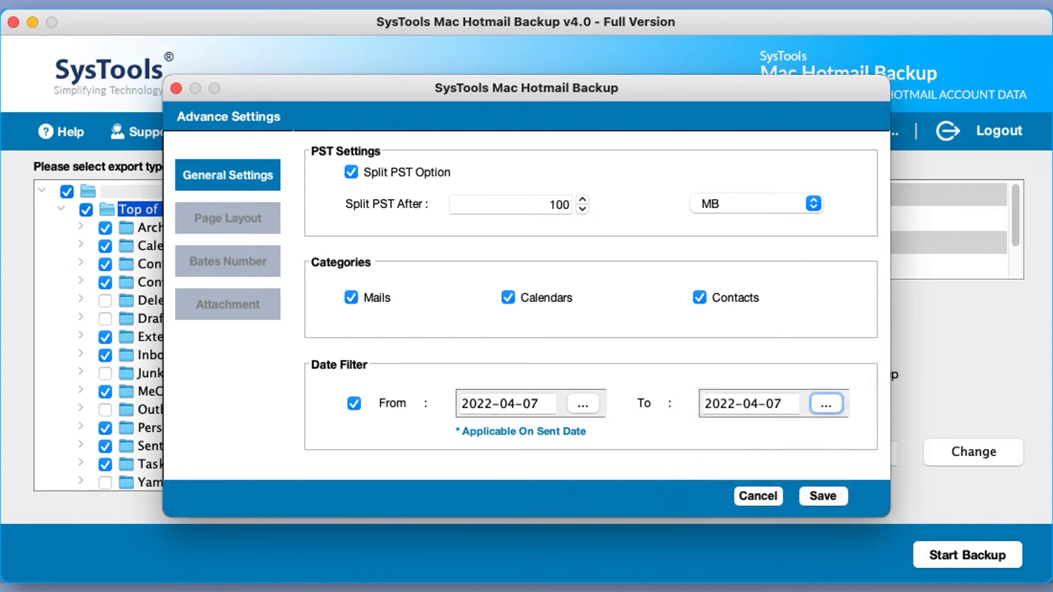
pyautogui.press('Tab')
pyautogui.press('space')
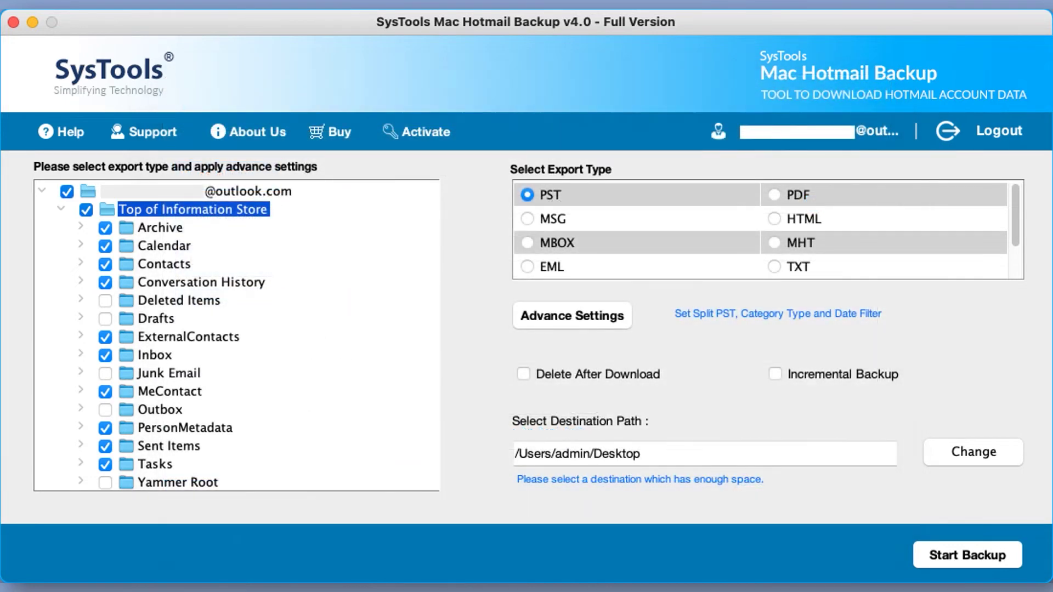
# Step: Enable Delete After Download and confirm deleting the mails from the server
pyautogui.press('space')
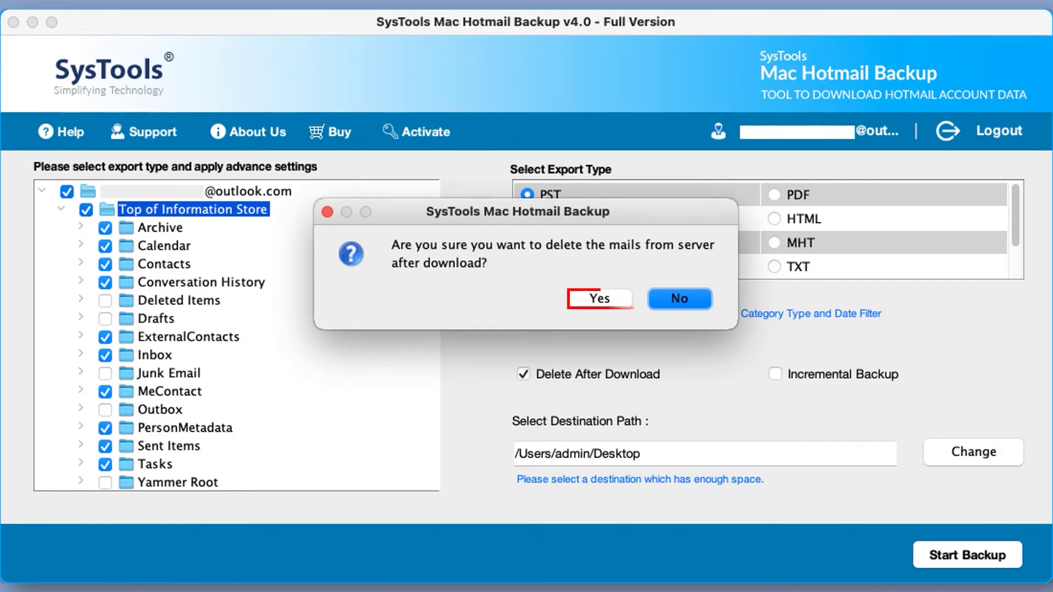
pyautogui.press('space')
pyautogui.press('Tab')
pyautogui.press('space')
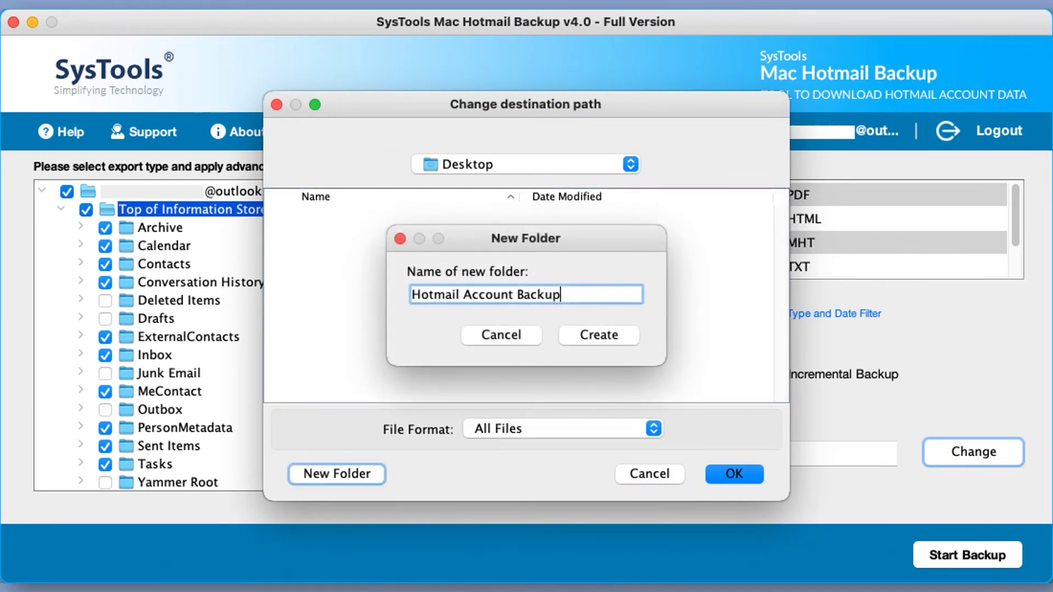
# Step: Create a Hotmail Account Backup folder on the Desktop as the destination path and run the backup to completion
pyautogui.click(598, 335)
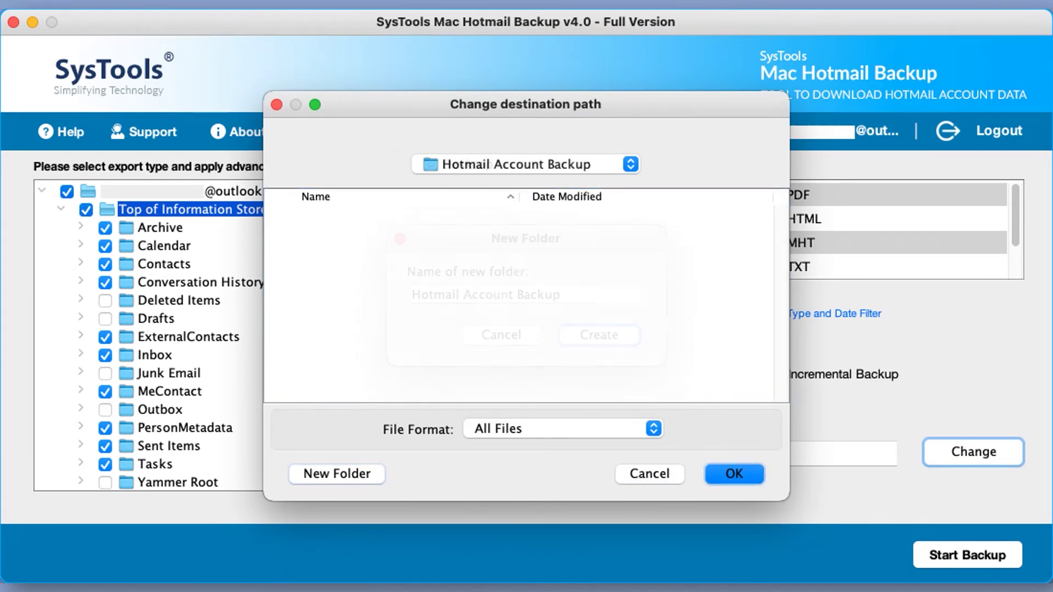
pyautogui.press('Return')
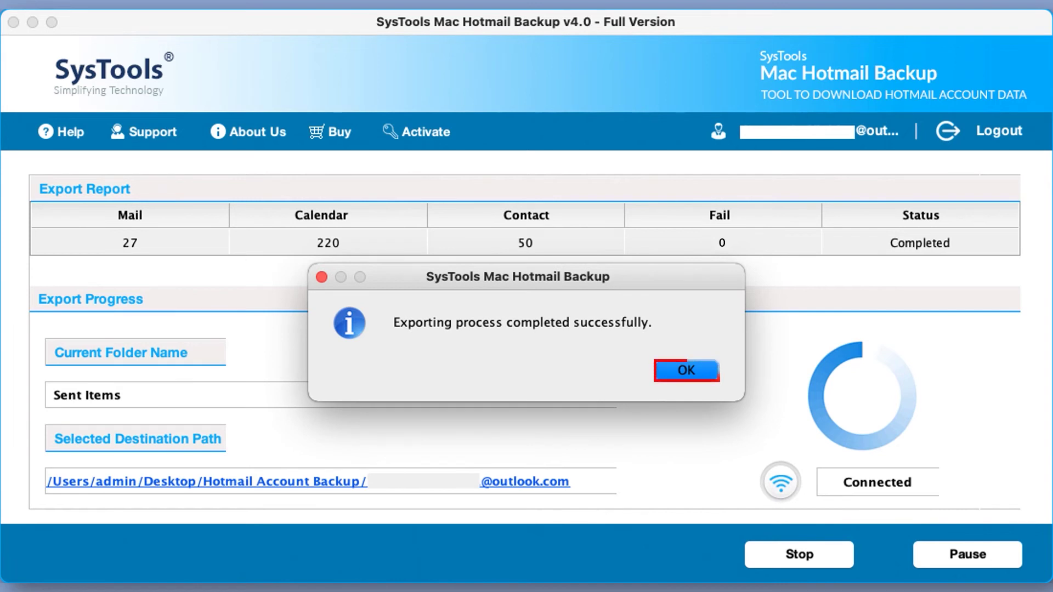
pyautogui.press('Return')
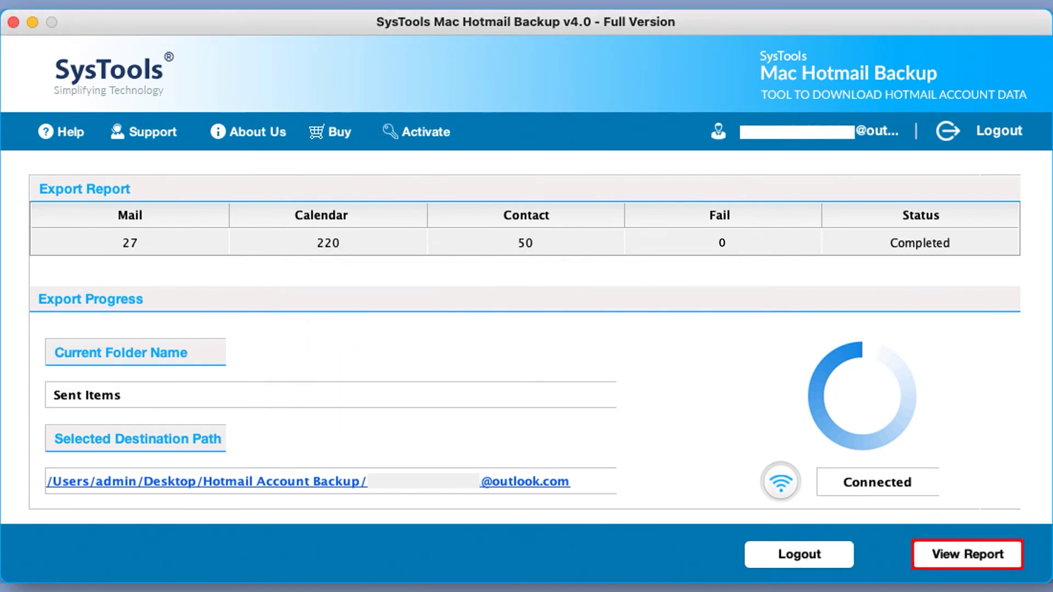
# Step: Open the conversion report of the finished export in Excel to examine the item counts and status per folder
pyautogui.click(967, 555)
pyautogui.click(571, 174)
pyautogui.click(829, 153)
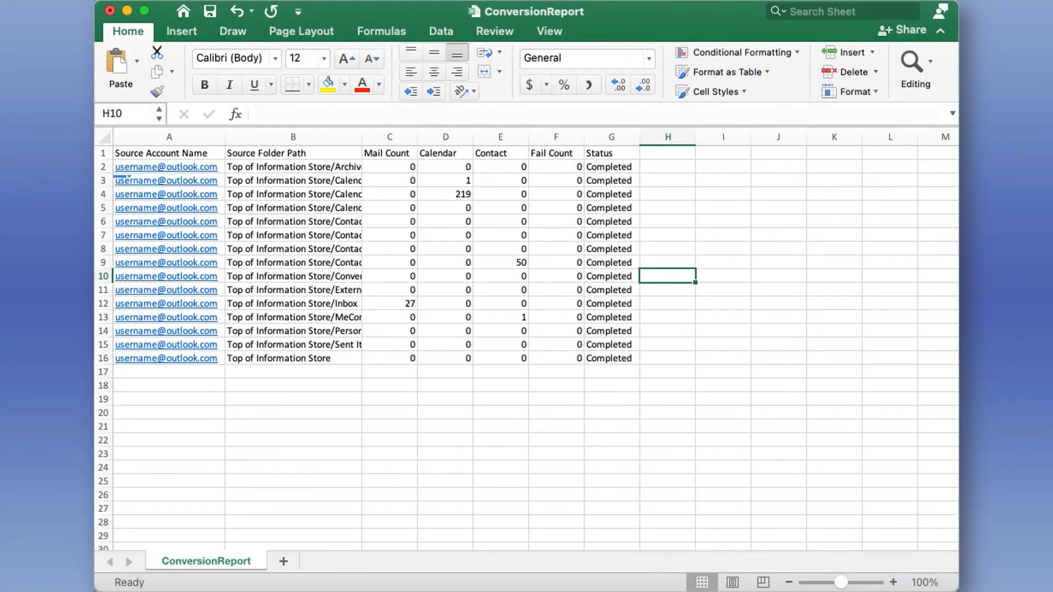